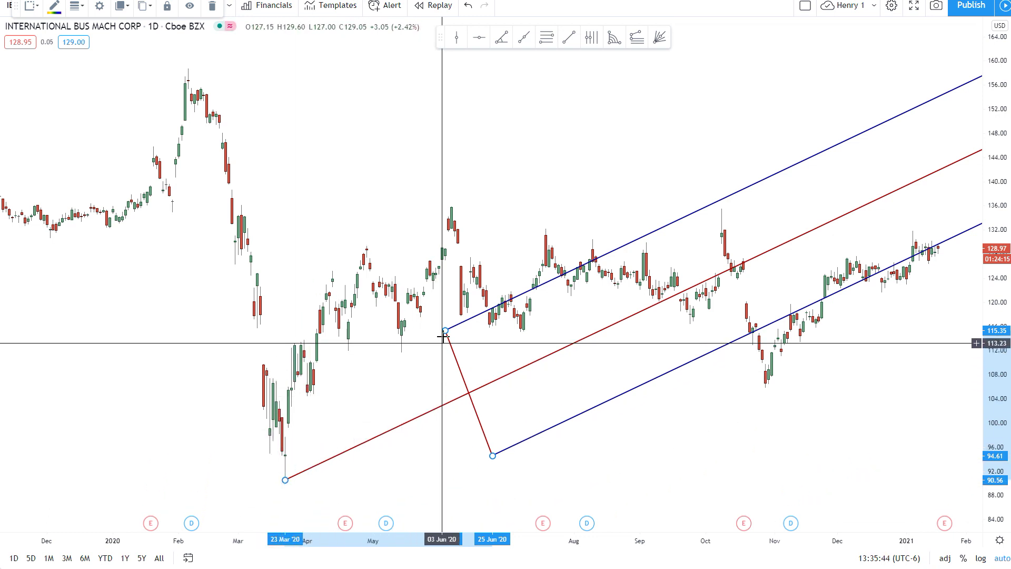
Step: Move the pitchfork's second and third anchors to 14 Apr '20 at 125.18 and 90.48, then add a horizontal line at 114.00
drag(445, 331, 333, 271)
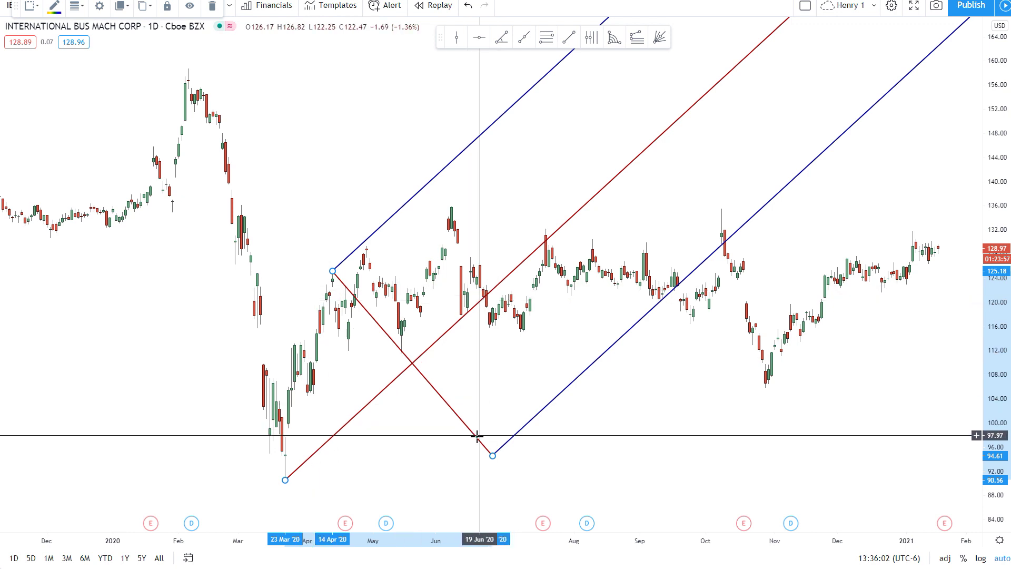
drag(492, 457, 335, 479)
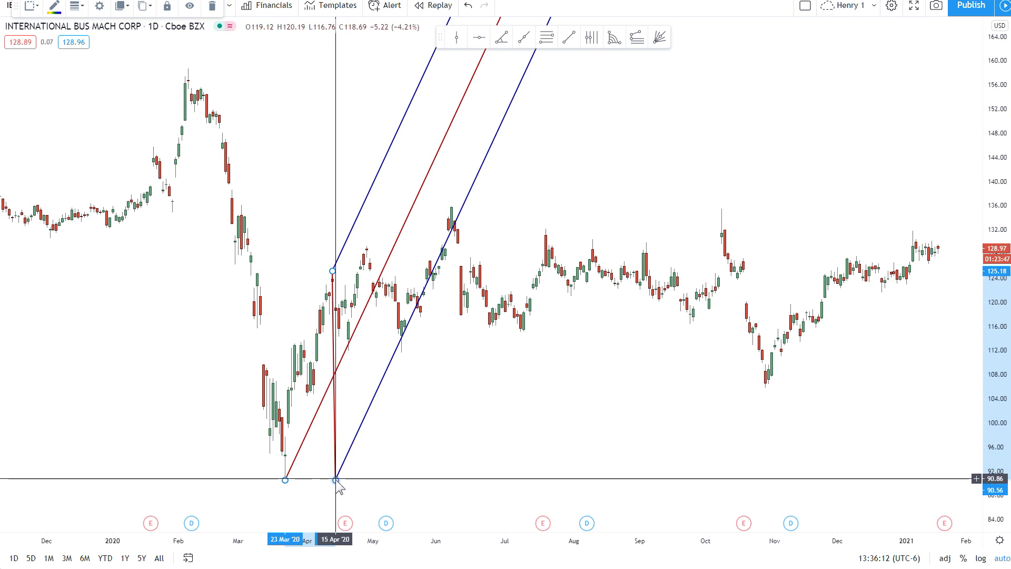
drag(336, 480, 333, 481)
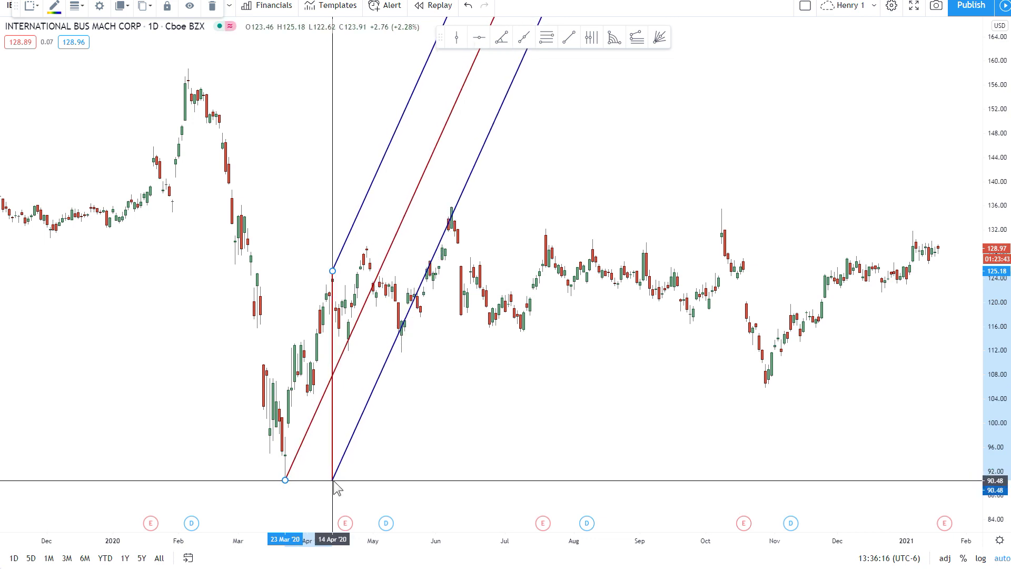
click(468, 456)
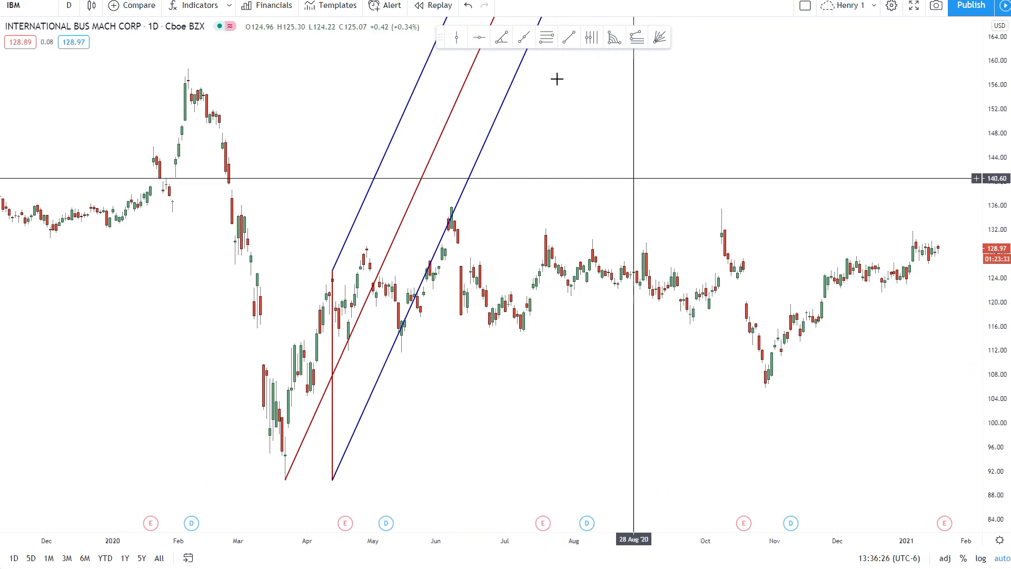
click(479, 36)
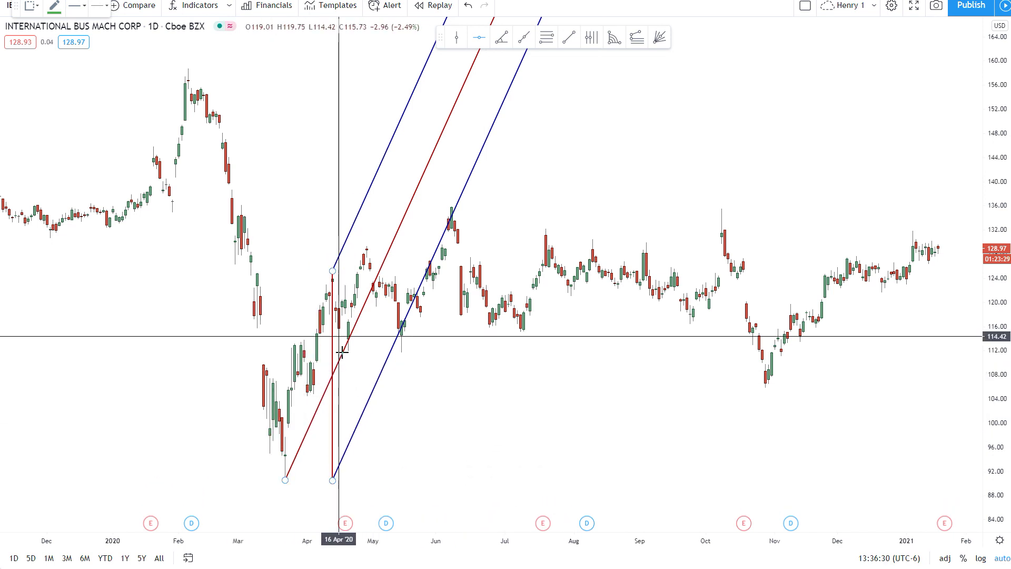
click(152, 338)
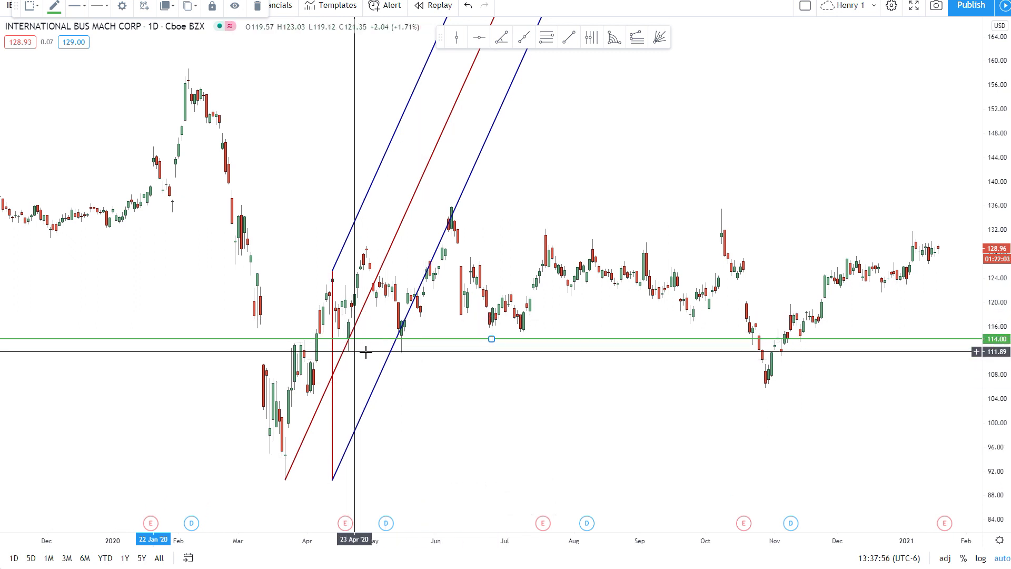
Step: Move the pitchfork's second and third anchors to 29 Apr '20 at 129.31 and 90.67, and raise the horizontal line to 117.36
click(332, 271)
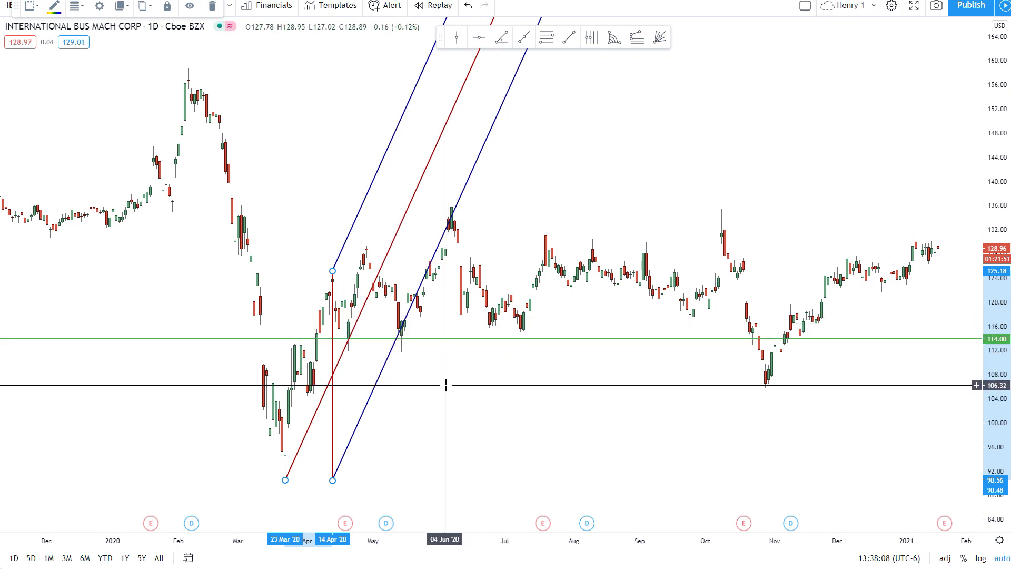
drag(338, 271, 367, 246)
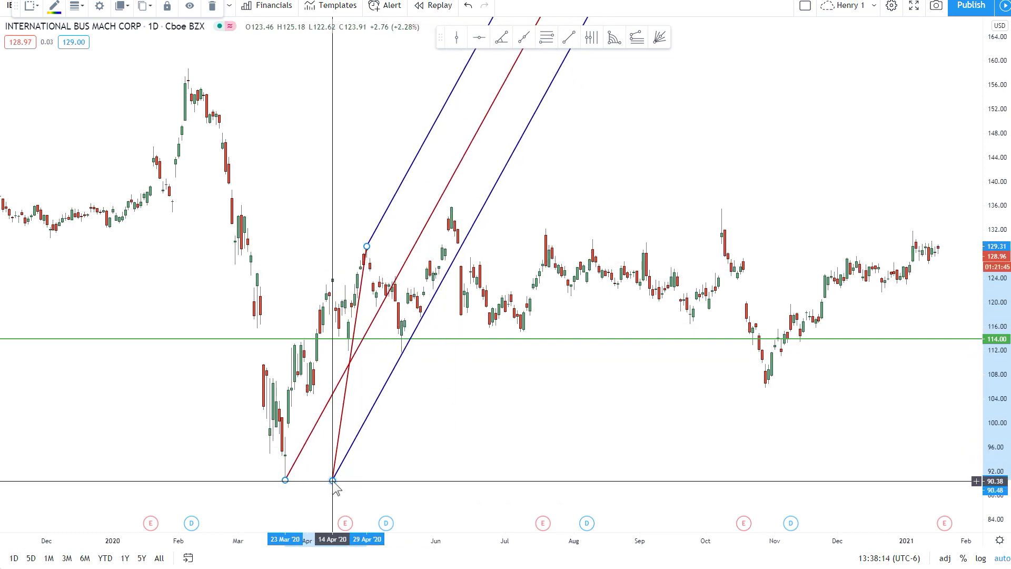
drag(333, 480, 367, 479)
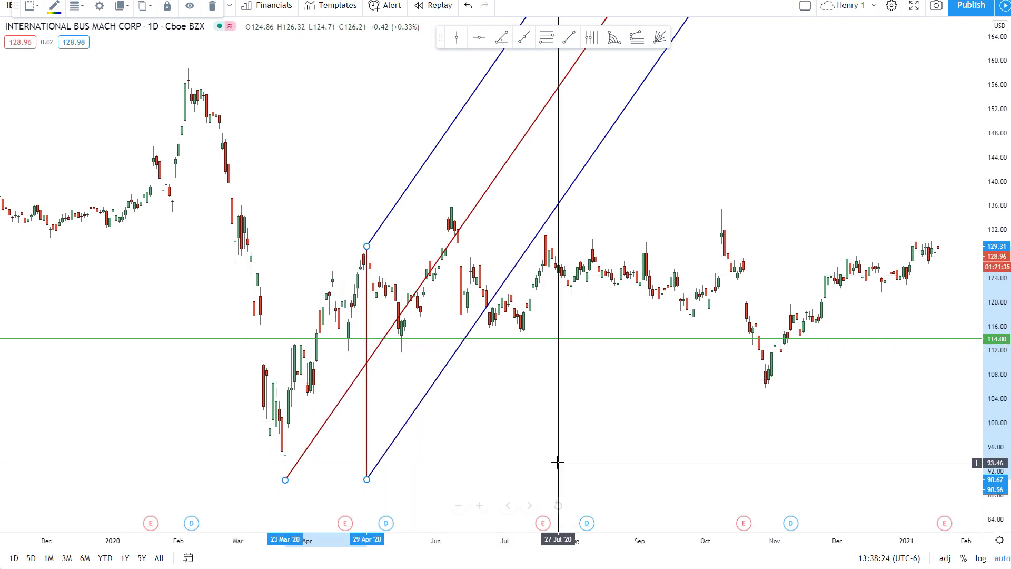
click(426, 371)
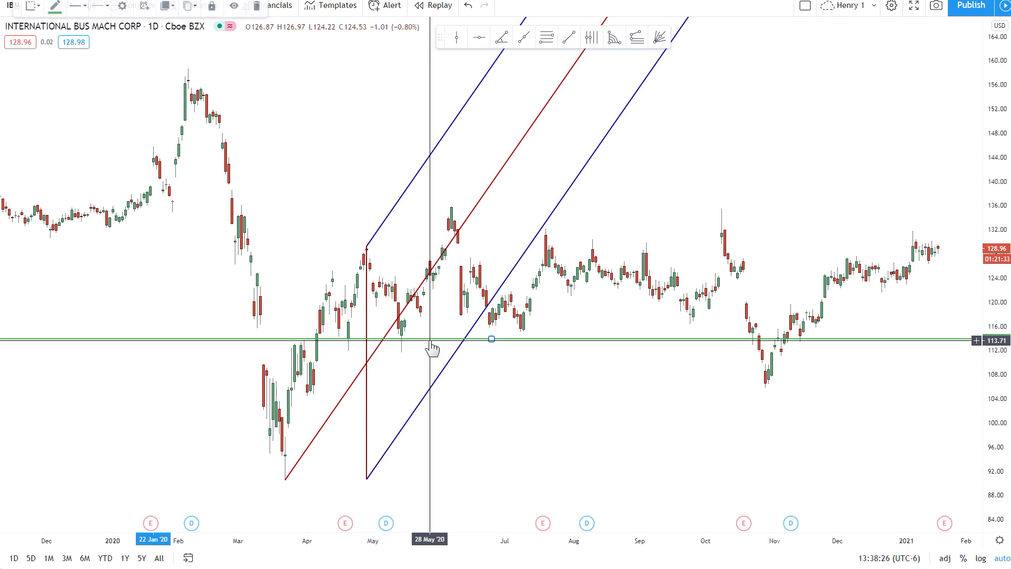
drag(431, 341, 439, 320)
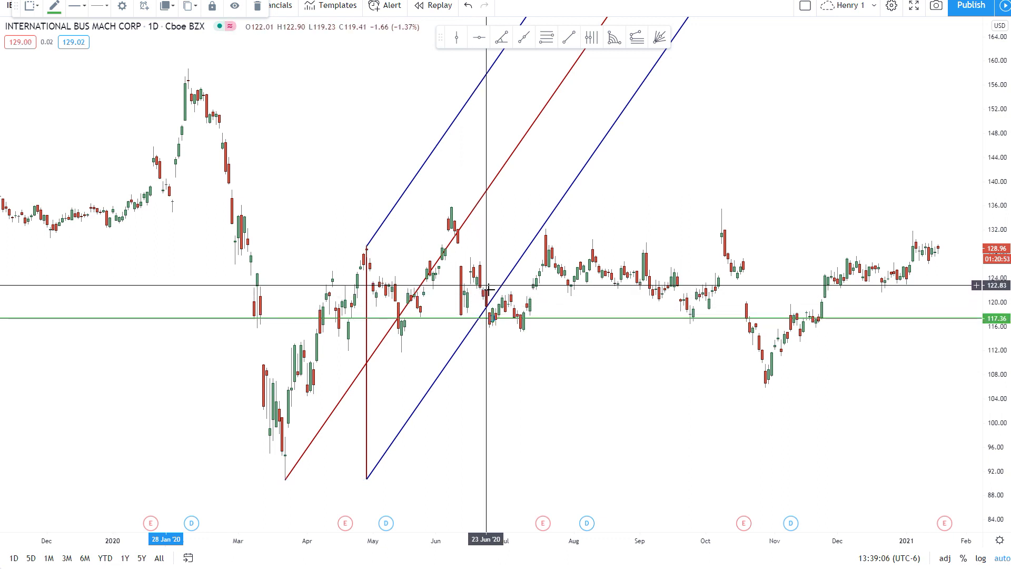
click(490, 318)
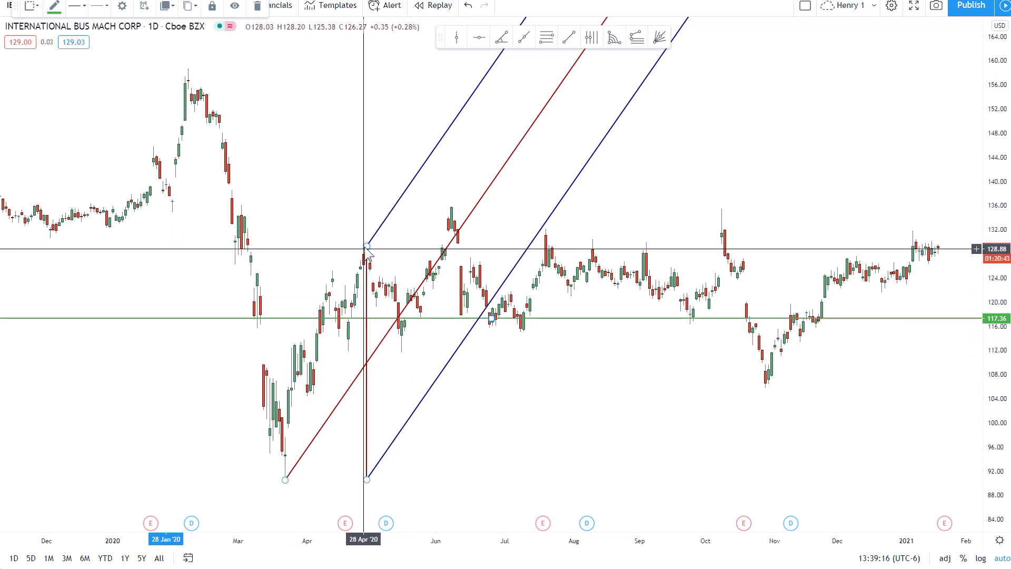
Step: Move the pitchfork's second and third anchors to 08 Jun '20 at 135.88 and 90.86, and raise the horizontal line to 121.39
drag(366, 246, 451, 205)
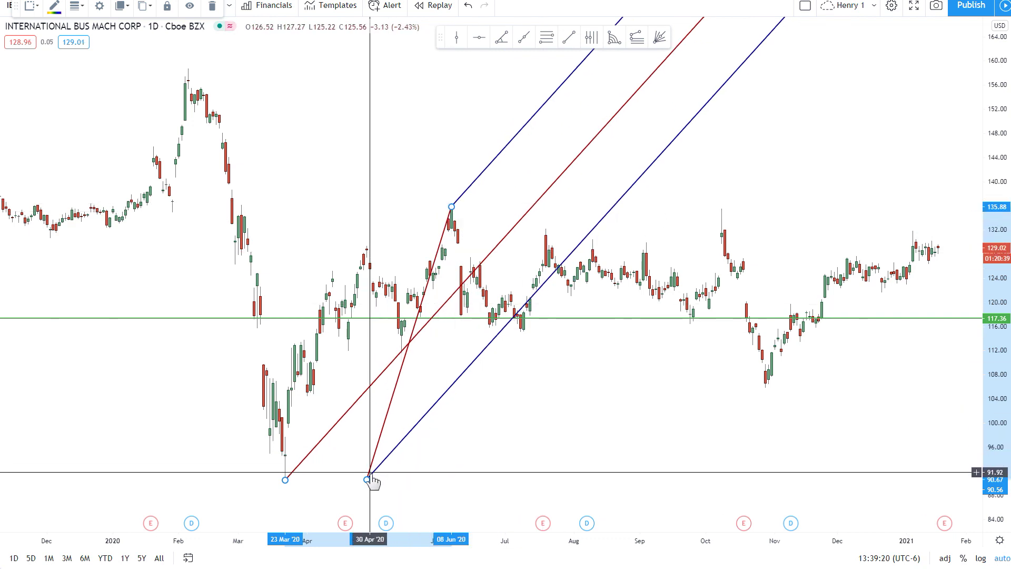
drag(368, 479, 451, 478)
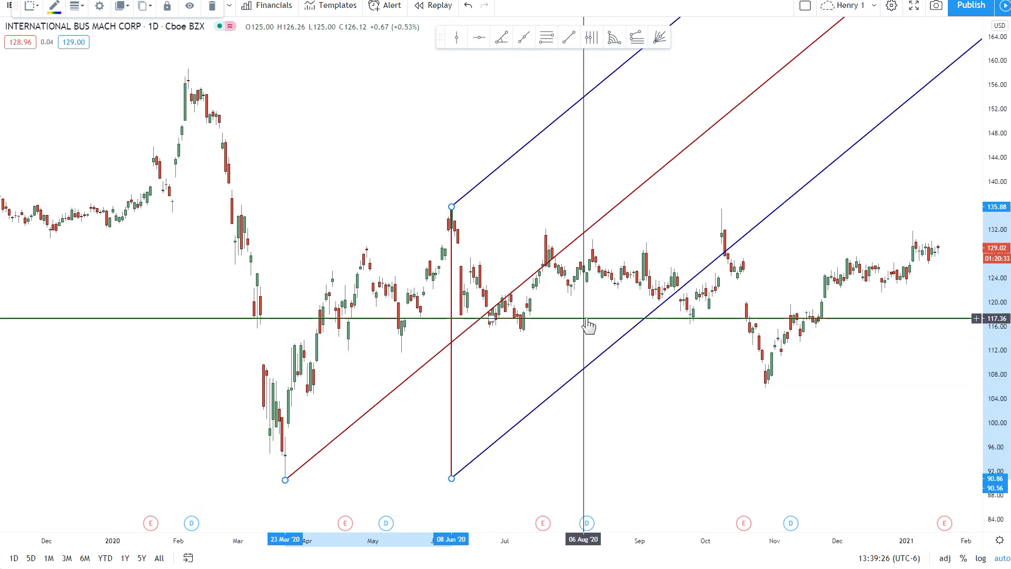
drag(587, 319, 590, 312)
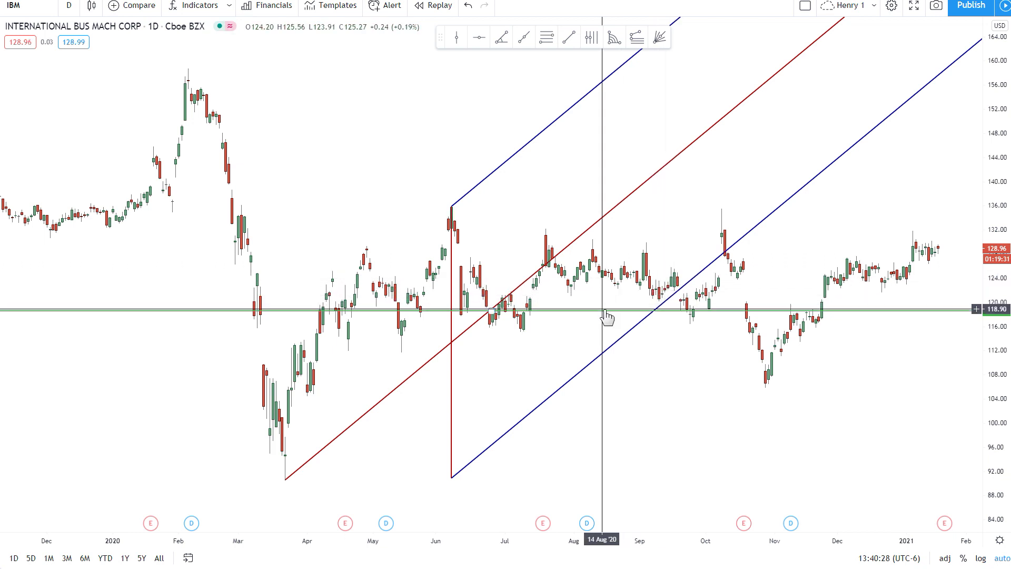
mouse_move(605, 312)
mouse_down()
mouse_move(609, 304)
mouse_move(582, 292)
mouse_up()
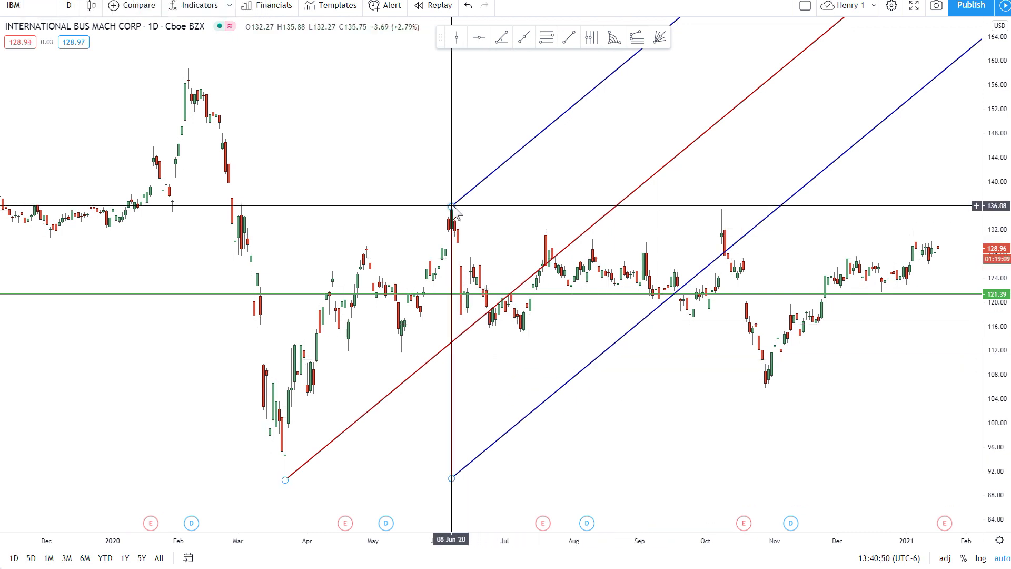
Step: Move the pitchfork's second and third anchors to 21 Jul '20 at 132.17 and 90.58, and set the horizontal line at 120.53
drag(451, 207, 539, 226)
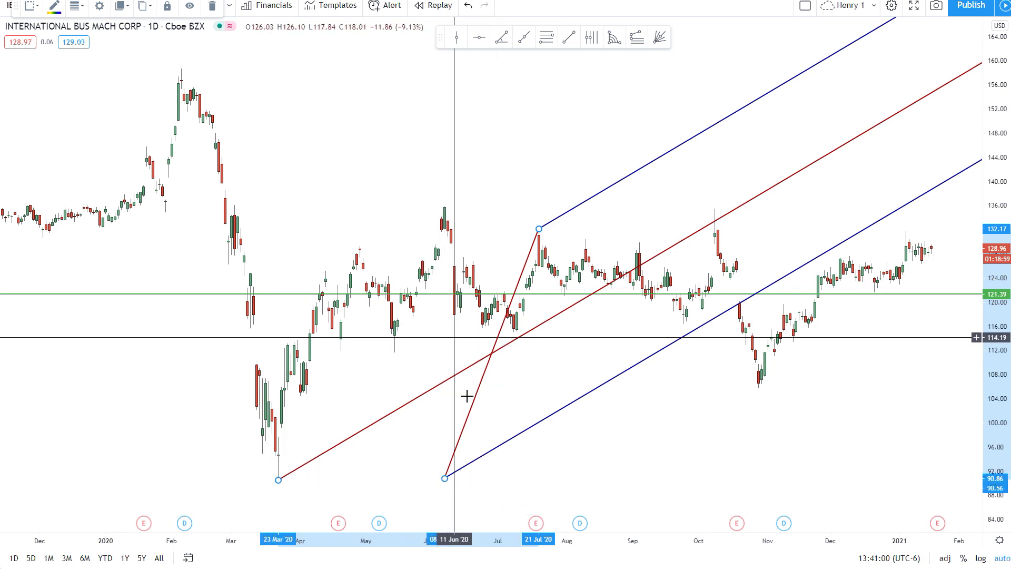
drag(445, 478, 539, 479)
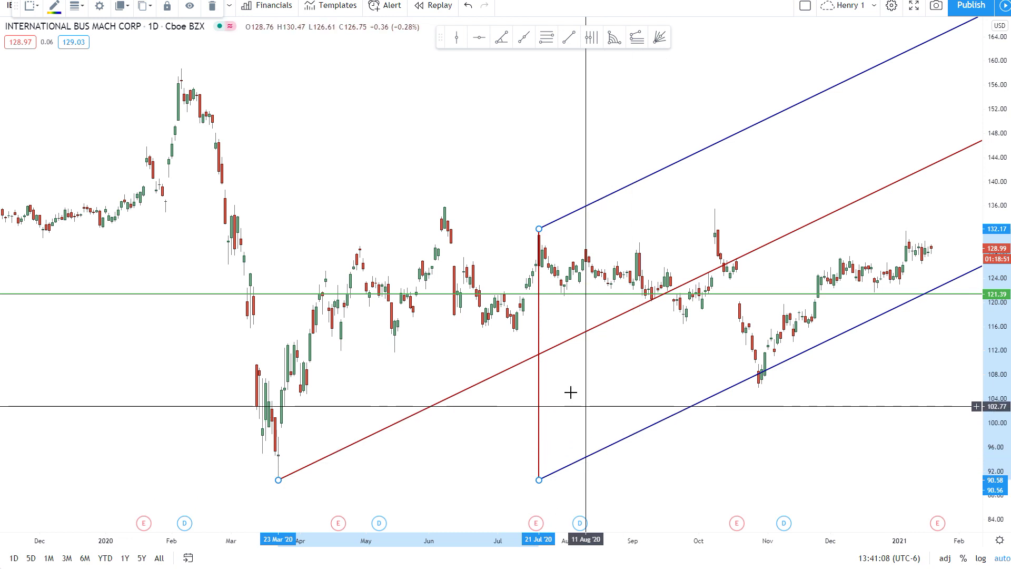
drag(562, 294, 573, 301)
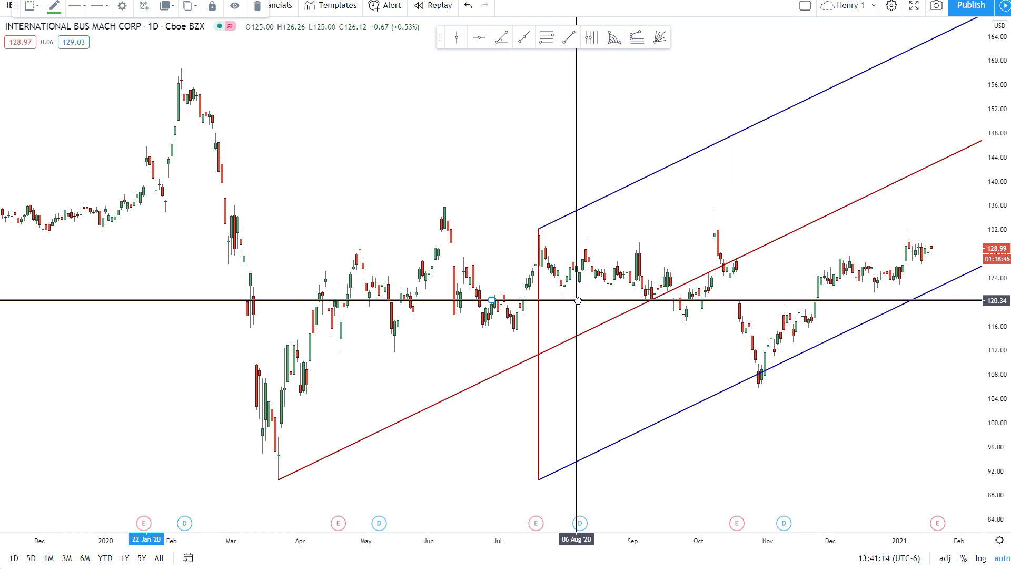
drag(578, 301, 581, 299)
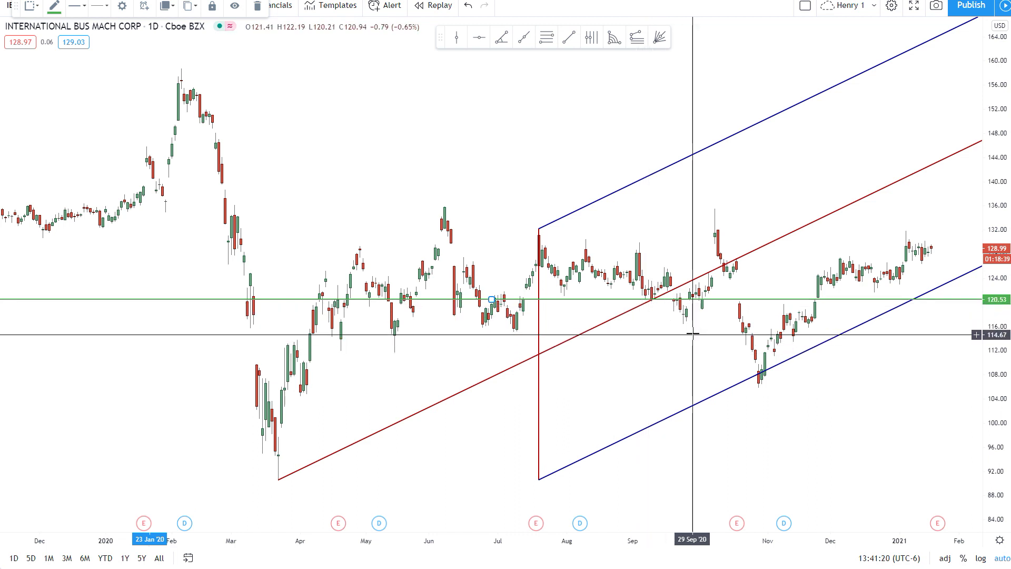
drag(734, 345, 718, 347)
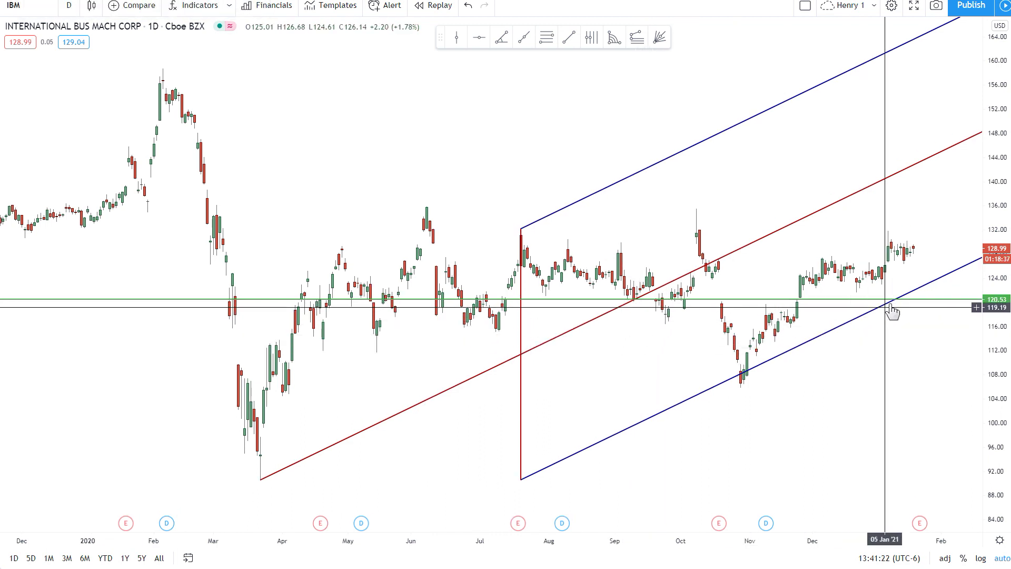
scroll(895, 316, right, 5)
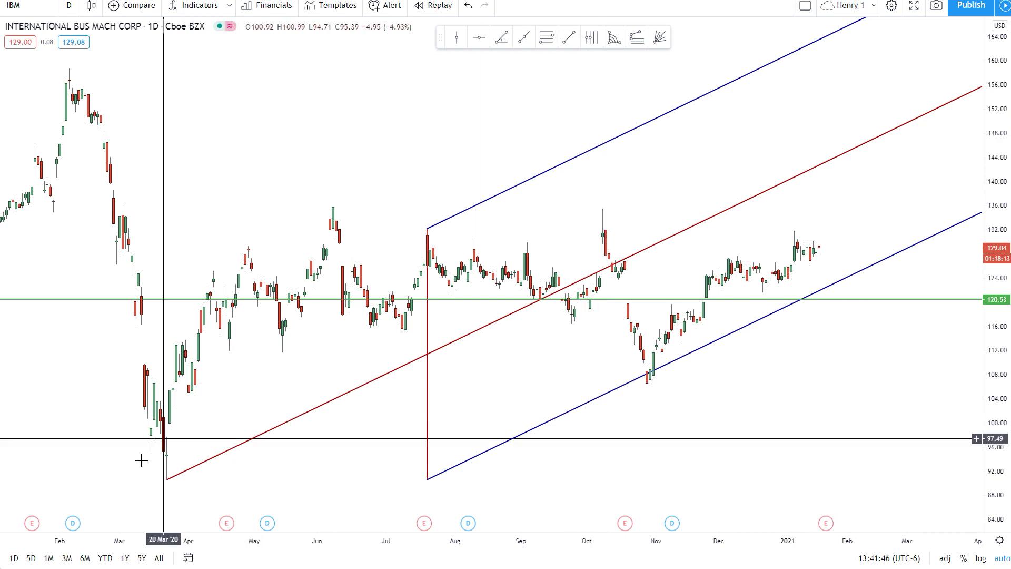
Step: Move the pitchfork's first anchor to the 09 Jul '20 low at 115.20, its third to 21 Jul '20 at 115.25, and the horizontal line to 126.19
mouse_move(166, 479)
mouse_down()
mouse_move(235, 466)
mouse_move(347, 411)
mouse_move(401, 340)
mouse_up()
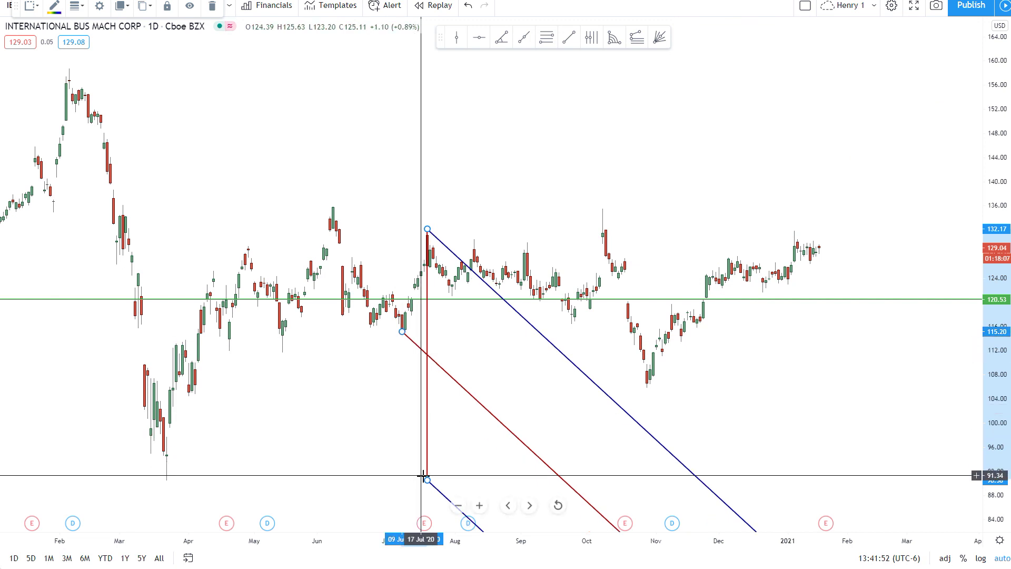
drag(427, 479, 427, 333)
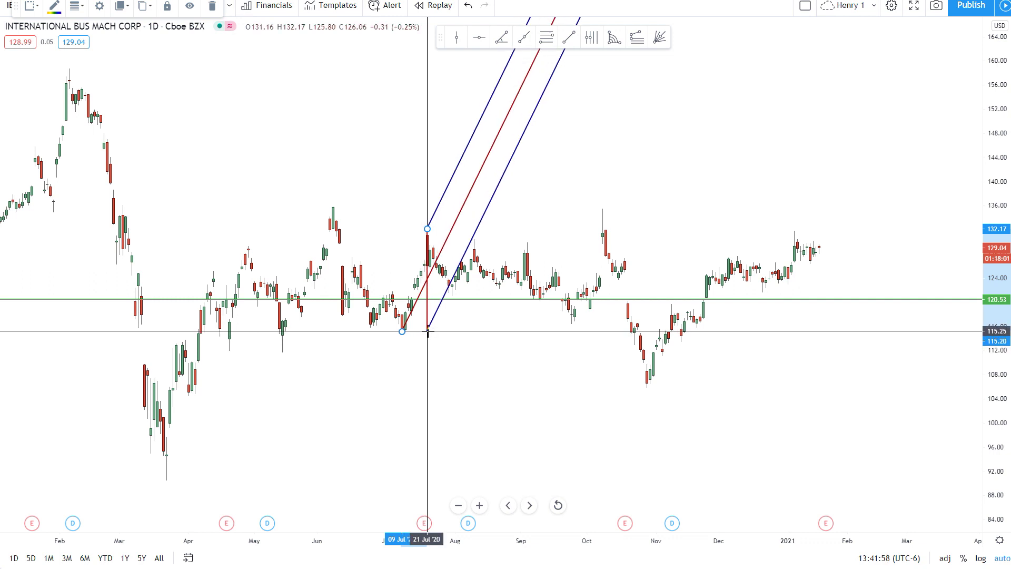
click(476, 382)
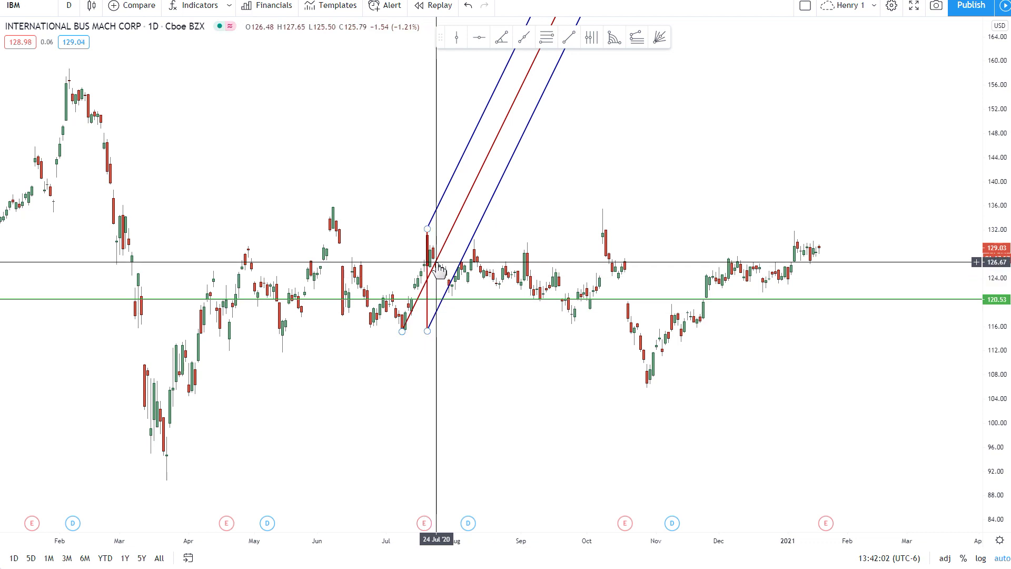
drag(481, 301, 621, 223)
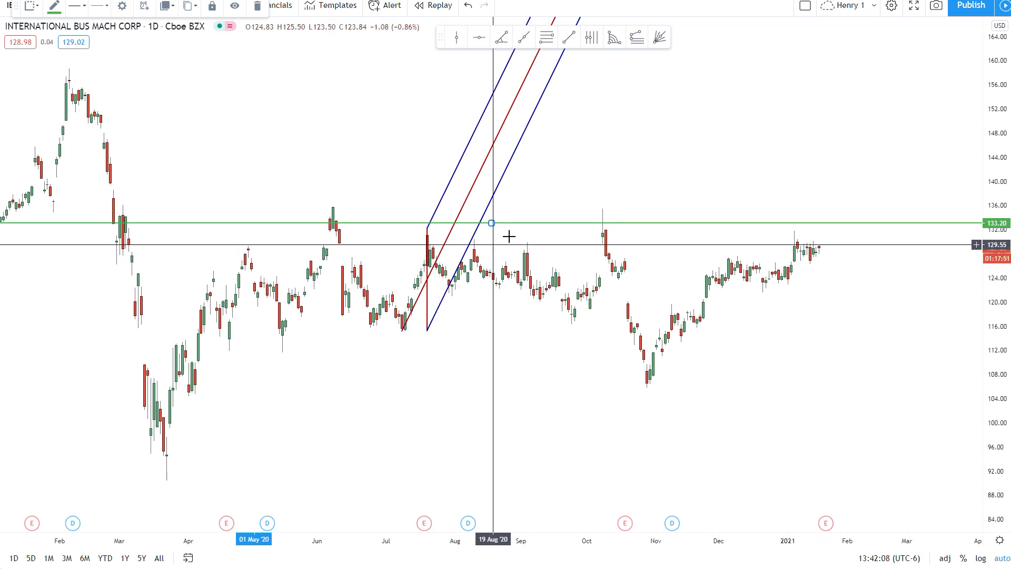
drag(510, 224, 657, 265)
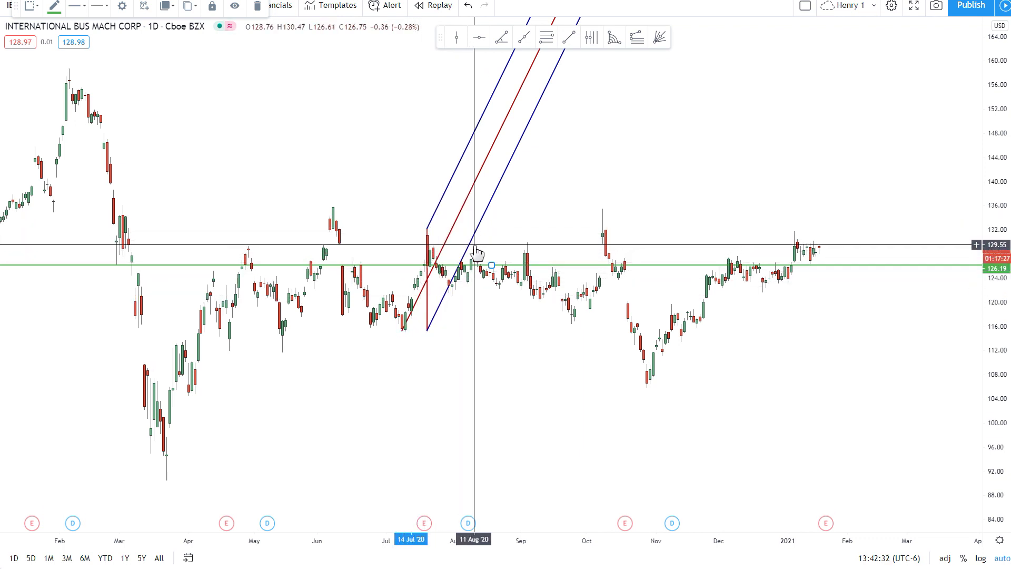
Step: Move the pitchfork's second and third anchors to 11 Aug '20 at 130.47 and 115.35, and lower the horizontal line to 124.27
drag(427, 228, 474, 240)
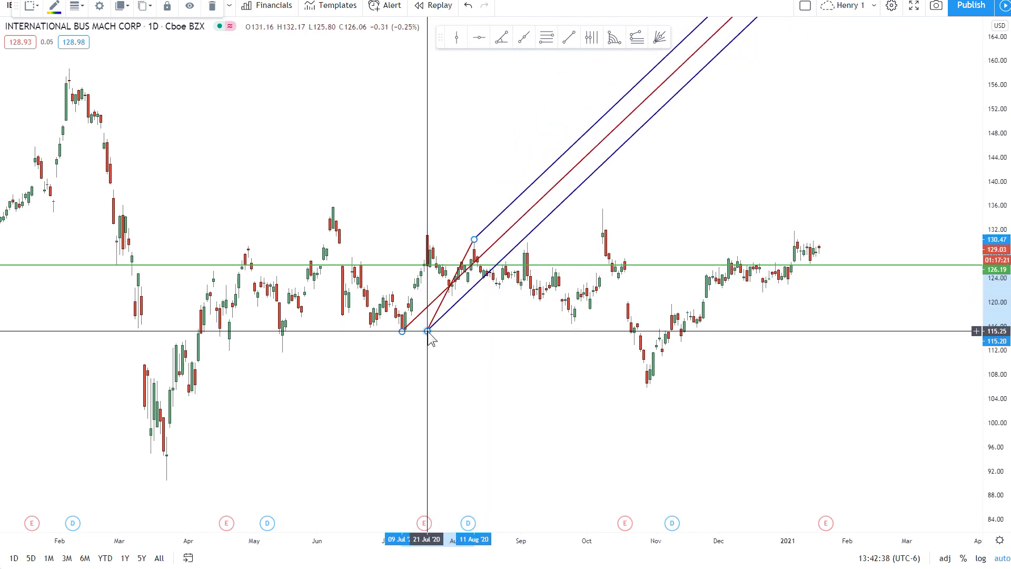
drag(428, 332, 474, 330)
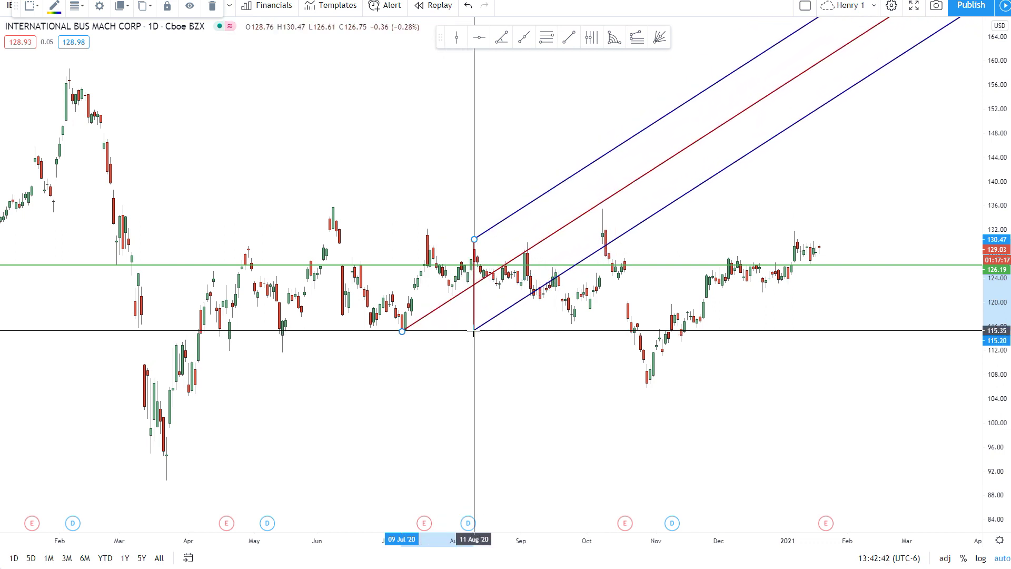
click(648, 327)
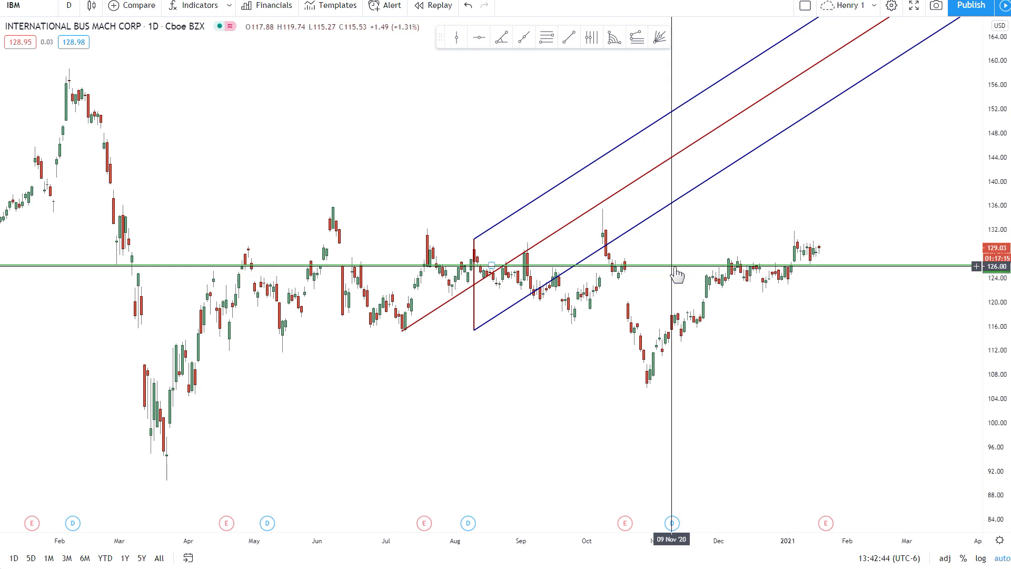
drag(696, 271, 958, 278)
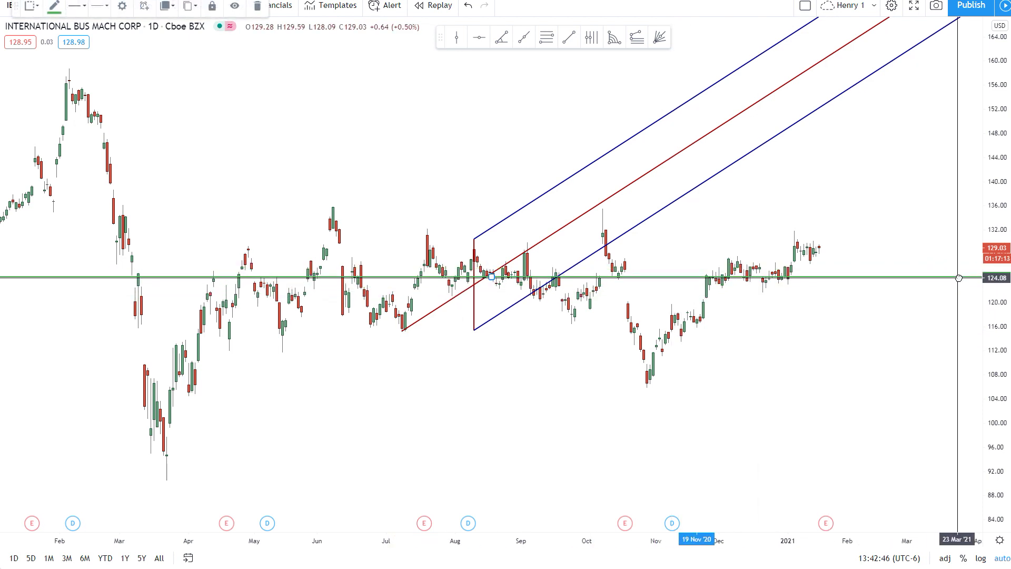
click(480, 279)
click(487, 288)
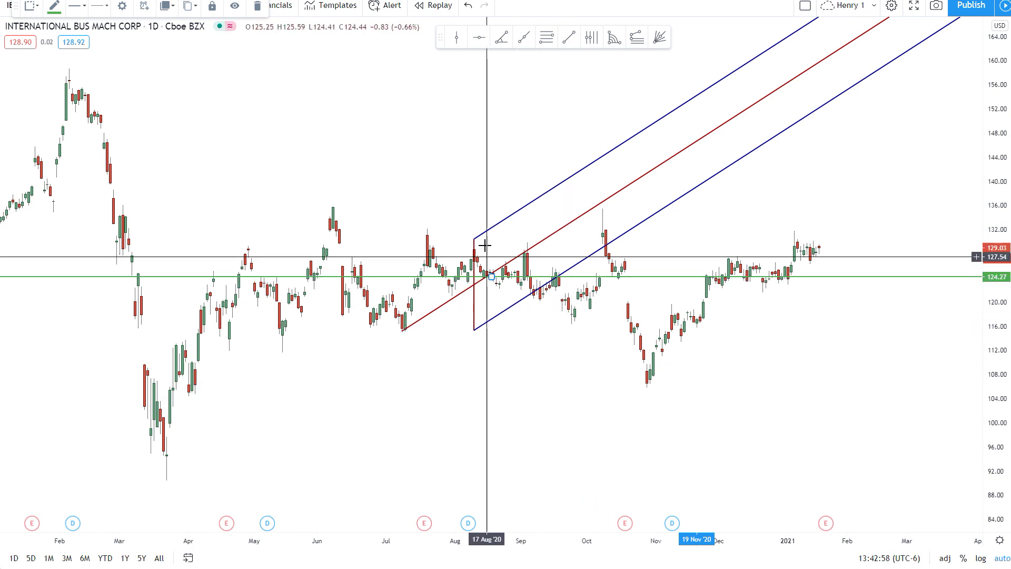
Step: Move the pitchfork's second and third anchors to 03 Sep '20 at 129.95 and 115.25, and lower the horizontal line to 122.83
drag(474, 238, 528, 241)
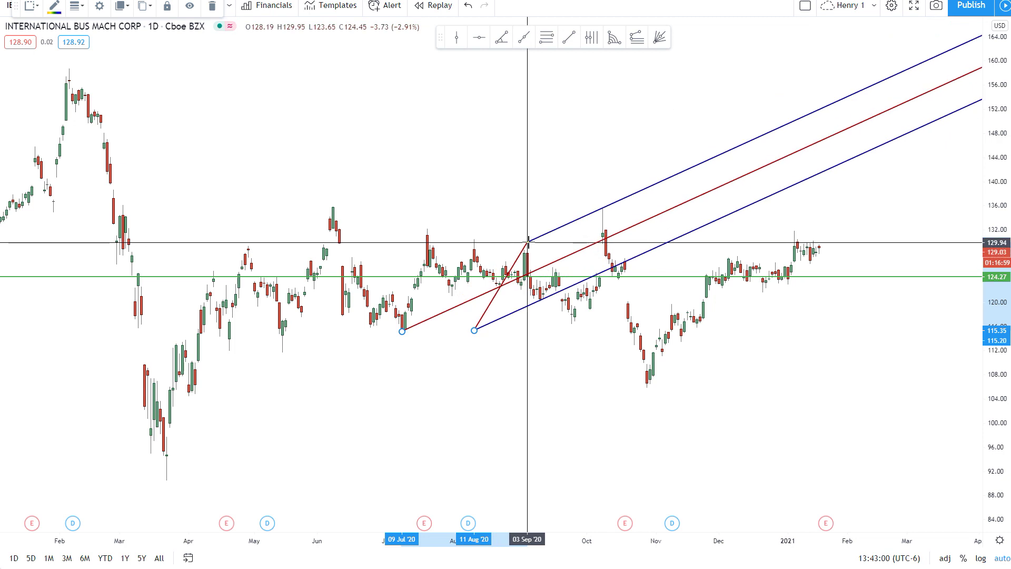
drag(474, 330, 527, 331)
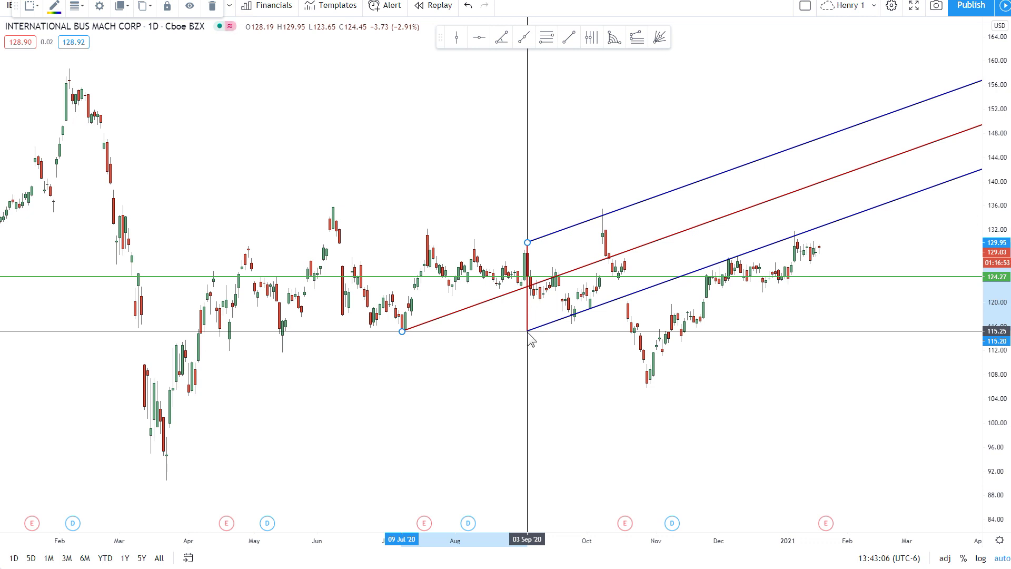
click(582, 379)
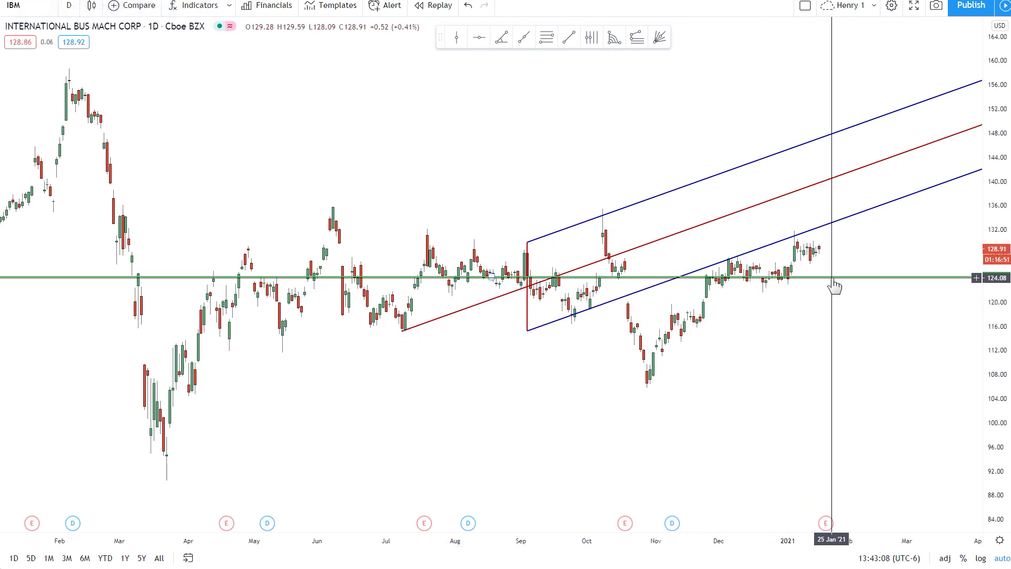
mouse_move(834, 278)
mouse_down()
mouse_move(874, 295)
mouse_move(886, 285)
mouse_up()
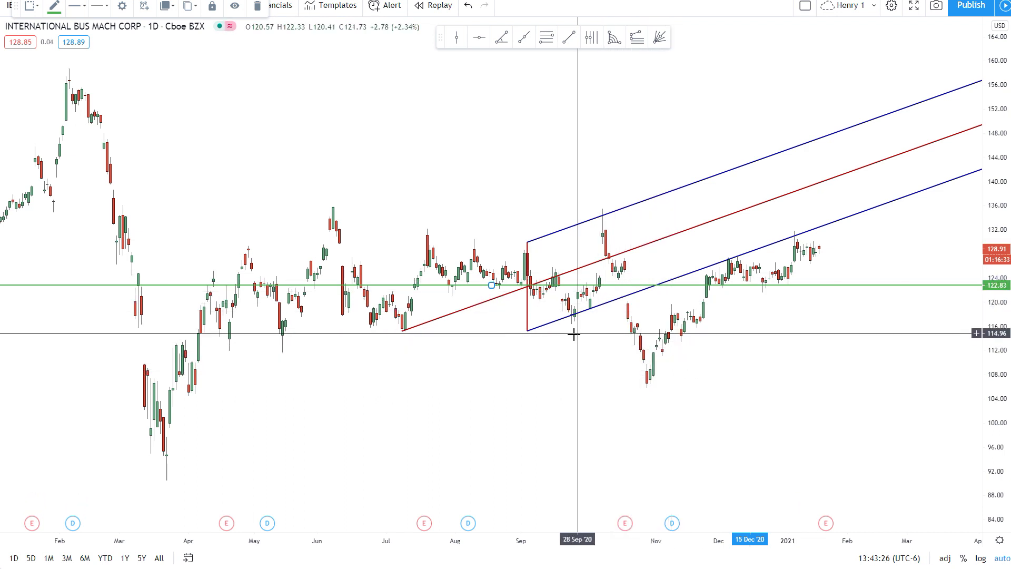
Step: Add a second horizontal line at 115.15, level with the pitchfork's lower anchor
click(479, 38)
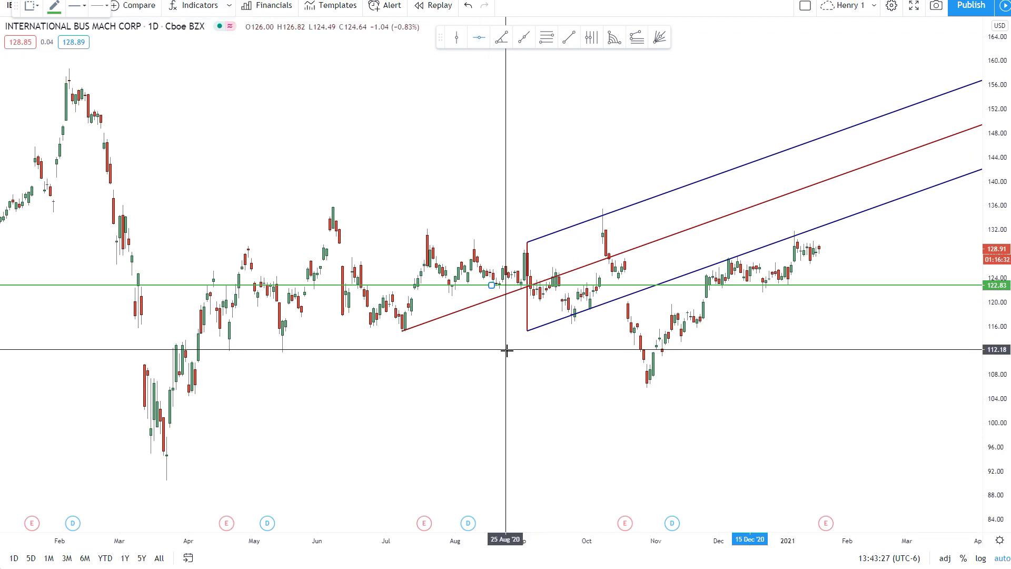
click(527, 332)
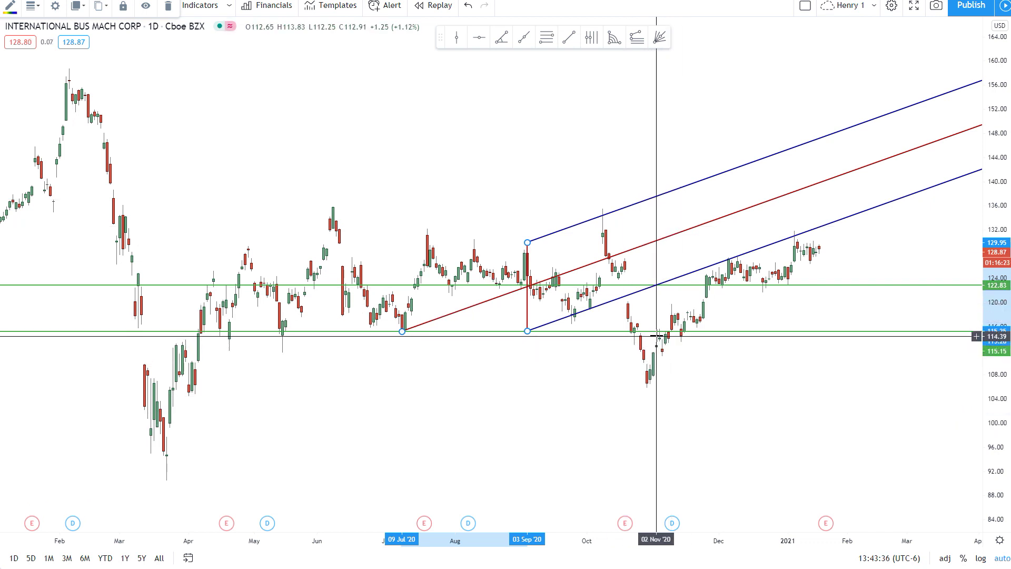
drag(660, 330, 661, 331)
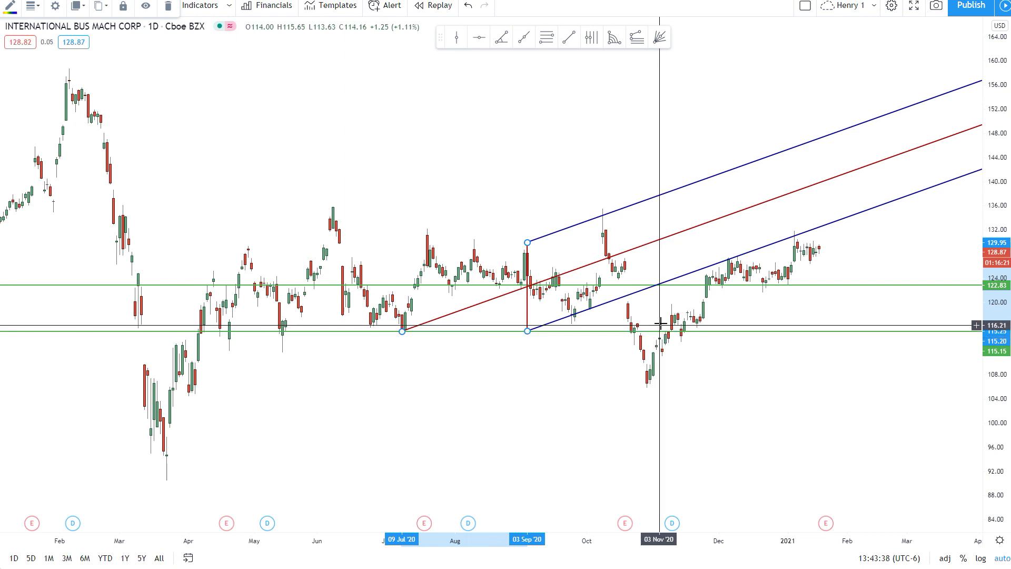